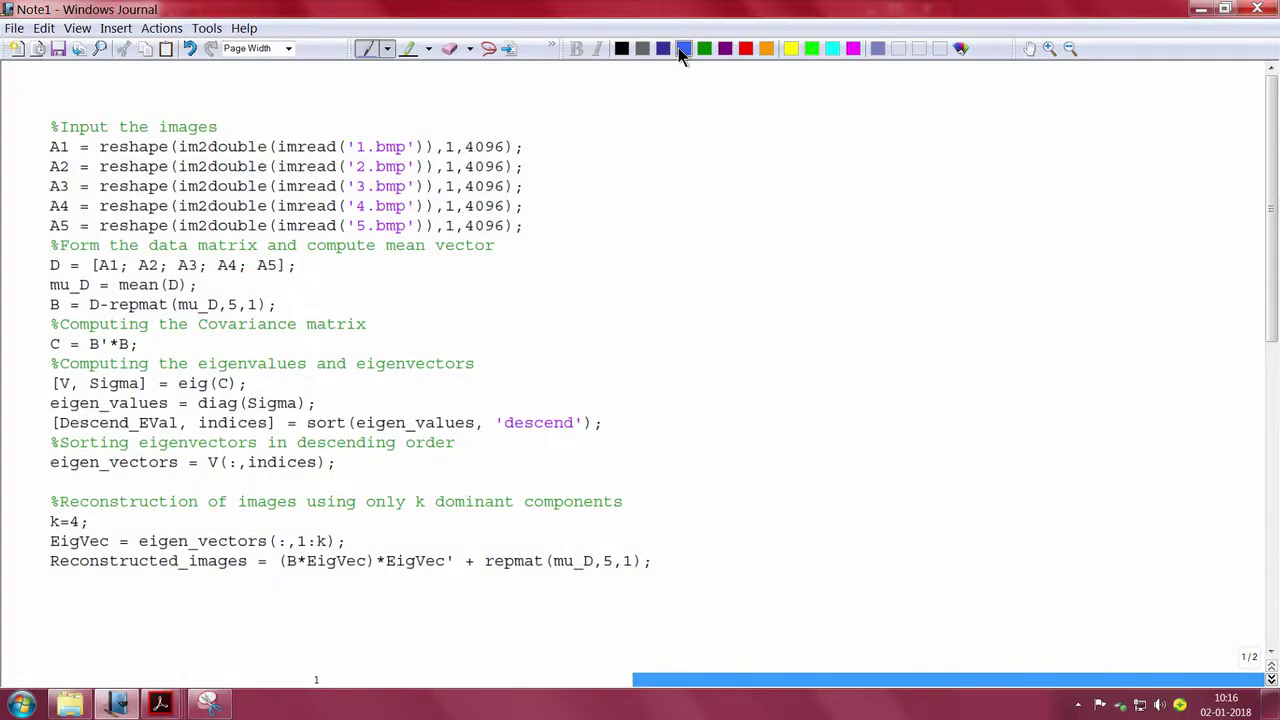
Step: With the light-blue pen, sketch five image boxes beside the code and number them 1–5
left_click(680, 48)
mouse_move(677, 88)
left_mouse_down()
mouse_move(680, 120)
mouse_move(708, 82)
mouse_move(679, 120)
left_mouse_up()
mouse_move(737, 86)
left_mouse_down()
mouse_move(770, 82)
mouse_move(769, 112)
mouse_move(796, 97)
mouse_move(796, 115)
mouse_move(828, 82)
mouse_move(828, 117)
mouse_move(795, 118)
left_mouse_up()
mouse_move(856, 88)
left_mouse_down()
mouse_move(887, 84)
mouse_move(888, 117)
mouse_move(855, 120)
left_mouse_up()
mouse_move(921, 88)
left_mouse_down()
mouse_move(922, 118)
mouse_move(953, 85)
mouse_move(918, 121)
left_mouse_up()
left_click(905, 102)
mouse_move(697, 137)
left_mouse_down()
mouse_move(753, 135)
mouse_move(766, 147)
mouse_move(872, 138)
mouse_move(881, 150)
mouse_move(930, 157)
left_mouse_up()
left_click_drag(930, 140, 945, 139)
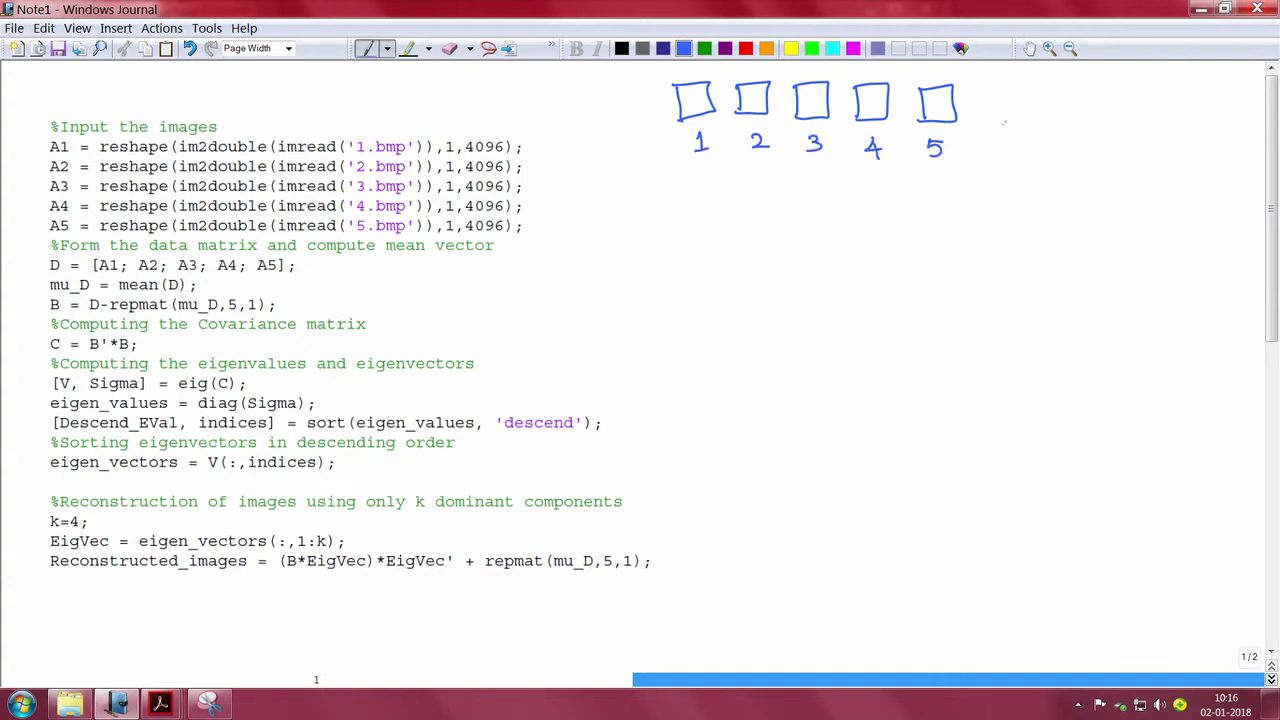
Step: Label the images 64×64 and draw a bracketed row vector marked ×4096
left_click_drag(1013, 111, 1008, 122)
left_click_drag(1020, 114, 1036, 122)
mouse_move(1030, 114)
left_mouse_down()
mouse_move(1030, 130)
mouse_move(1056, 122)
mouse_move(1068, 134)
left_mouse_up()
mouse_move(1068, 114)
left_mouse_down()
mouse_move(1050, 134)
mouse_move(1080, 122)
mouse_move(1112, 130)
mouse_move(1104, 139)
left_mouse_up()
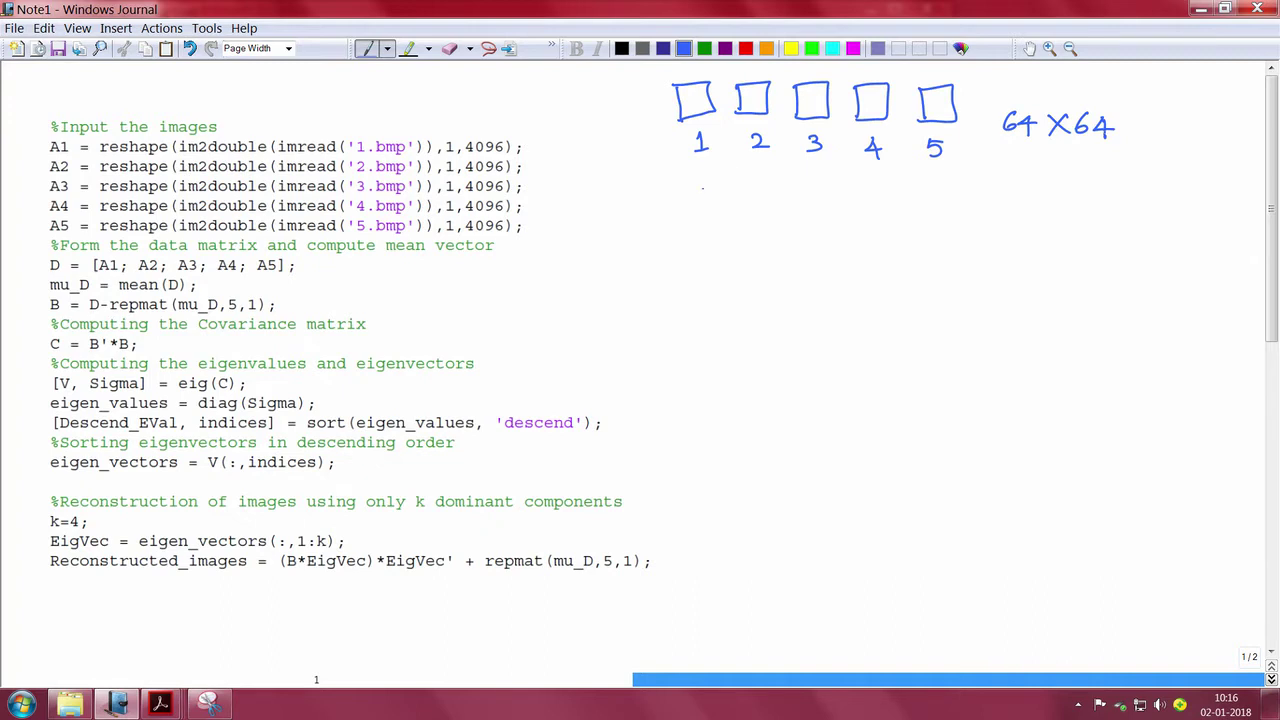
mouse_move(716, 184)
left_mouse_down()
mouse_move(704, 204)
mouse_move(724, 214)
left_mouse_up()
mouse_move(884, 184)
left_mouse_down()
mouse_move(921, 210)
mouse_move(892, 218)
left_mouse_up()
mouse_move(932, 224)
left_mouse_down()
mouse_move(929, 242)
mouse_move(1002, 238)
mouse_move(993, 246)
mouse_move(1013, 229)
mouse_move(1036, 236)
mouse_move(1033, 251)
mouse_move(1054, 248)
mouse_move(1041, 241)
left_mouse_up()
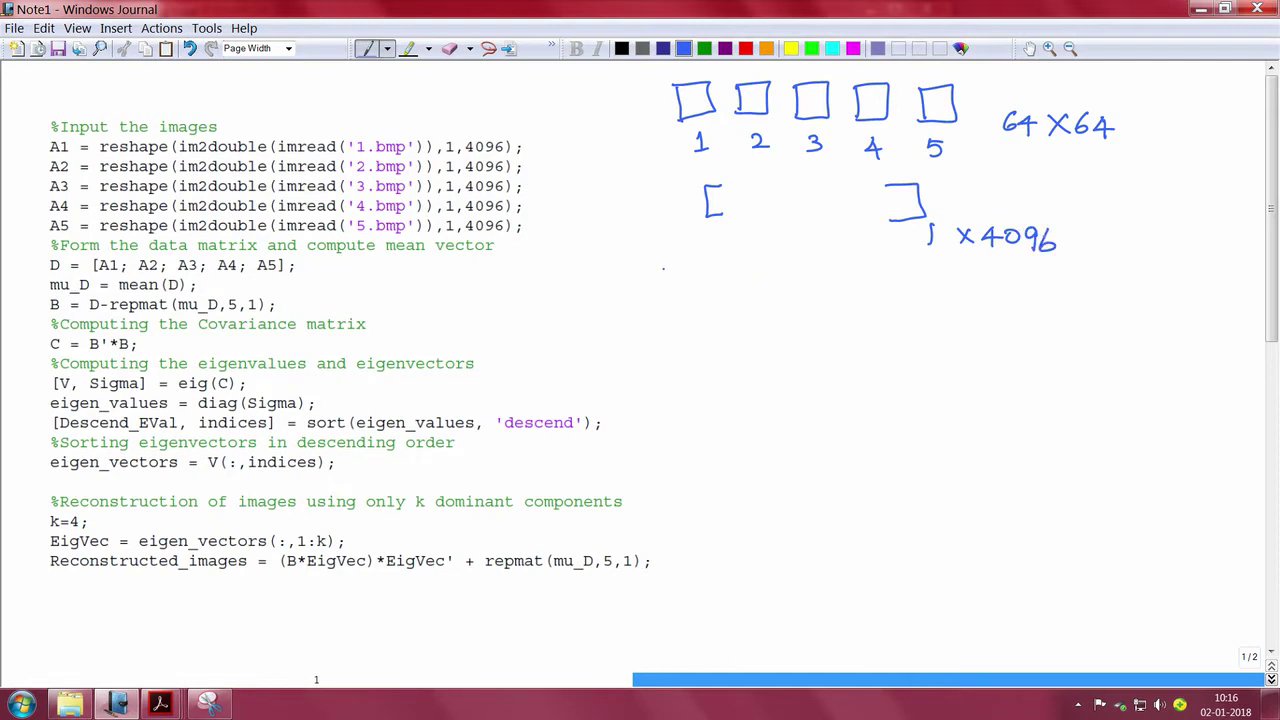
Step: Write '1) D =' as a bracketed matrix of five stacked rows
mouse_move(659, 257)
left_mouse_down()
mouse_move(673, 283)
mouse_move(729, 268)
mouse_move(704, 282)
mouse_move(760, 276)
mouse_move(770, 263)
mouse_move(783, 318)
left_mouse_up()
mouse_move(886, 242)
left_mouse_down()
mouse_move(908, 244)
mouse_move(906, 312)
mouse_move(886, 320)
left_mouse_up()
mouse_move(784, 250)
left_mouse_down()
mouse_move(890, 254)
mouse_move(832, 269)
mouse_move(892, 271)
left_mouse_up()
left_click(785, 285)
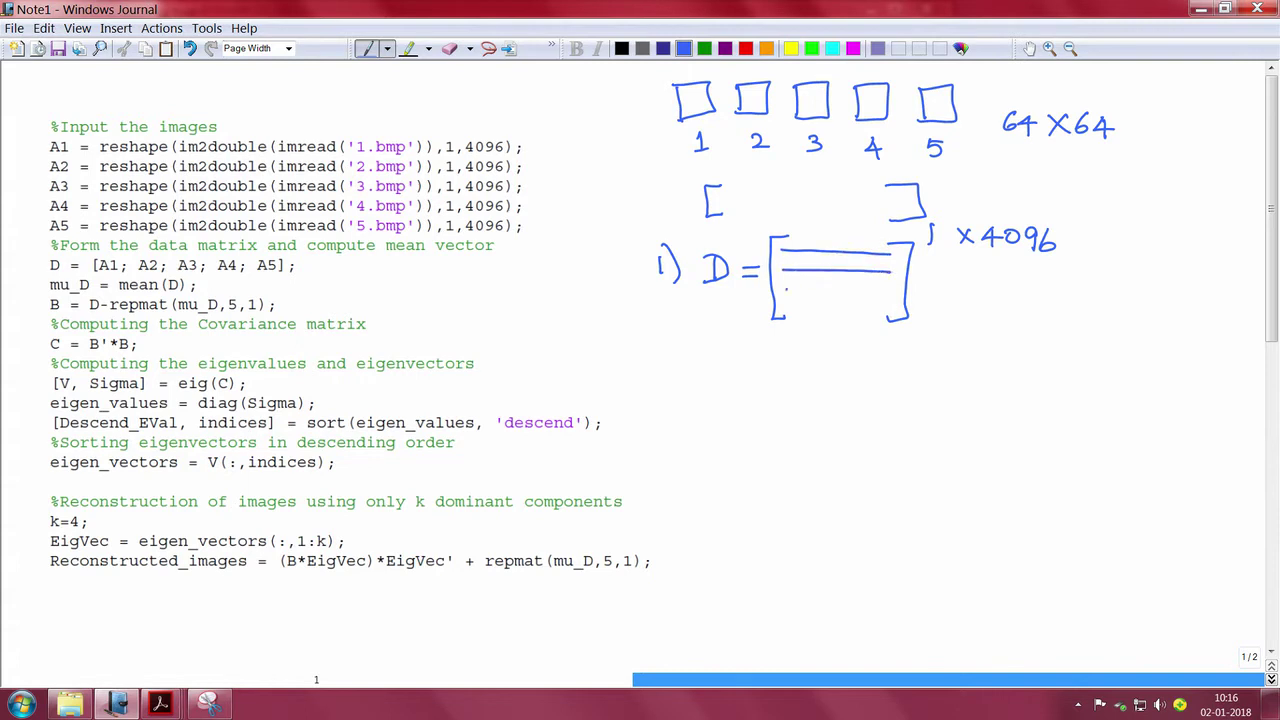
left_click_drag(792, 289, 888, 292)
left_click_drag(785, 304, 888, 306)
mouse_move(788, 314)
left_mouse_down()
mouse_move(881, 317)
mouse_move(919, 328)
mouse_move(913, 337)
mouse_move(927, 324)
mouse_move(962, 345)
left_mouse_up()
Step: Label D as 5×4096, tick the code line forming D, and write '2)'
mouse_move(961, 331)
left_mouse_down()
mouse_move(946, 345)
mouse_move(984, 341)
mouse_move(977, 349)
mouse_move(1001, 332)
mouse_move(1022, 336)
mouse_move(1018, 349)
mouse_move(1031, 341)
left_mouse_up()
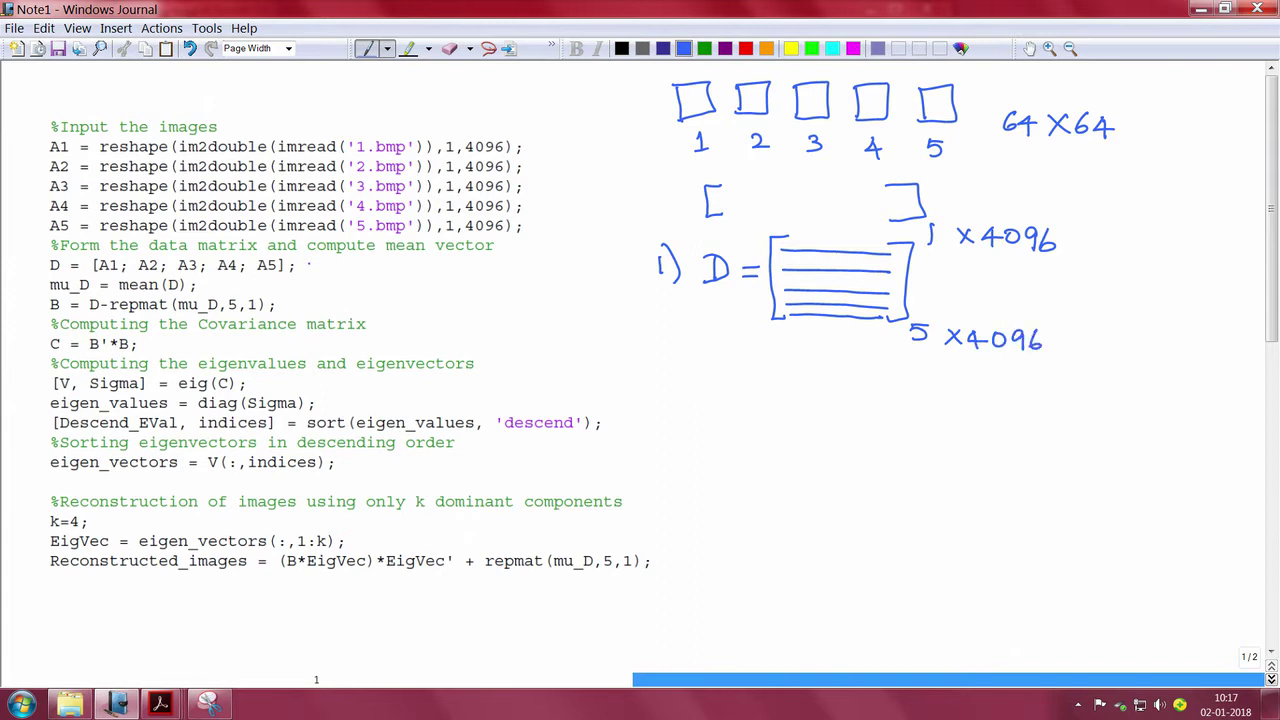
left_click_drag(301, 263, 322, 258)
mouse_move(658, 355)
left_mouse_down()
mouse_move(712, 357)
mouse_move(710, 383)
mouse_move(725, 351)
mouse_move(726, 385)
left_mouse_up()
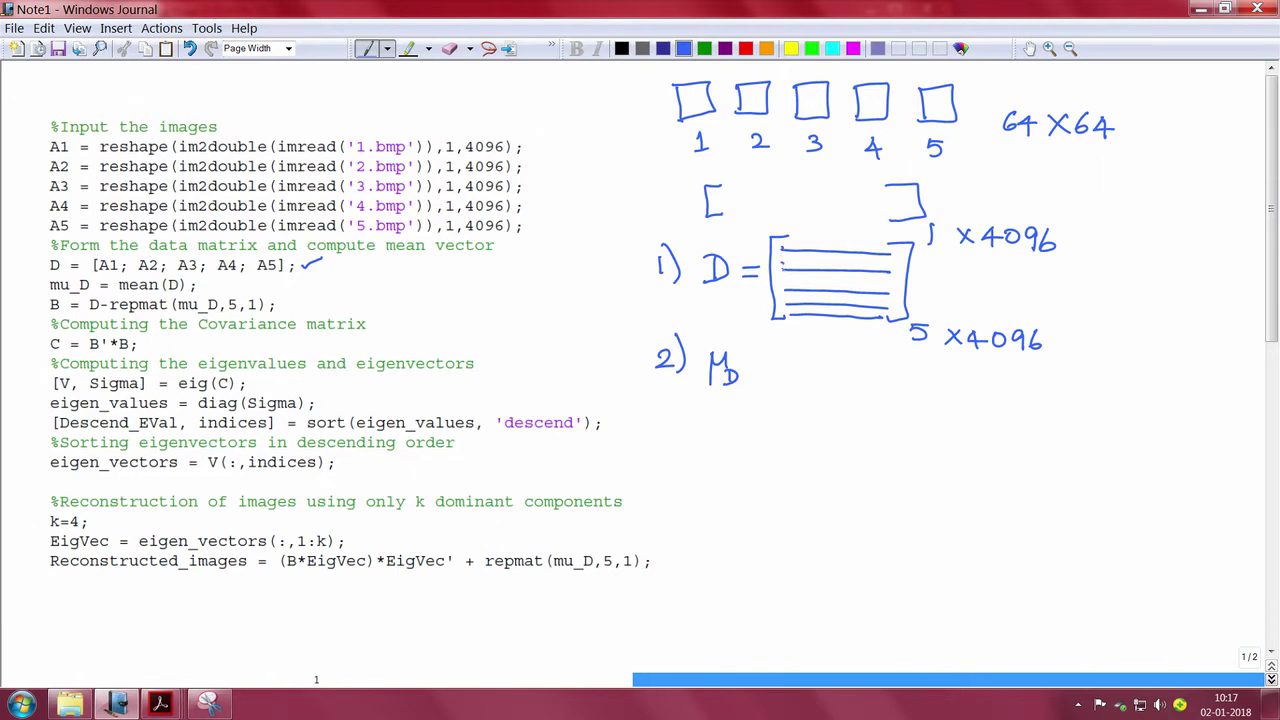
Step: Complete 'μD = [ ]' as a bracketed vector labelled 1×4096
left_click_drag(785, 312, 786, 324)
mouse_move(749, 370)
left_mouse_down()
mouse_move(777, 351)
mouse_move(796, 381)
left_mouse_up()
mouse_move(896, 354)
left_mouse_down()
mouse_move(914, 382)
mouse_move(897, 395)
mouse_move(923, 412)
mouse_move(1018, 408)
left_mouse_up()
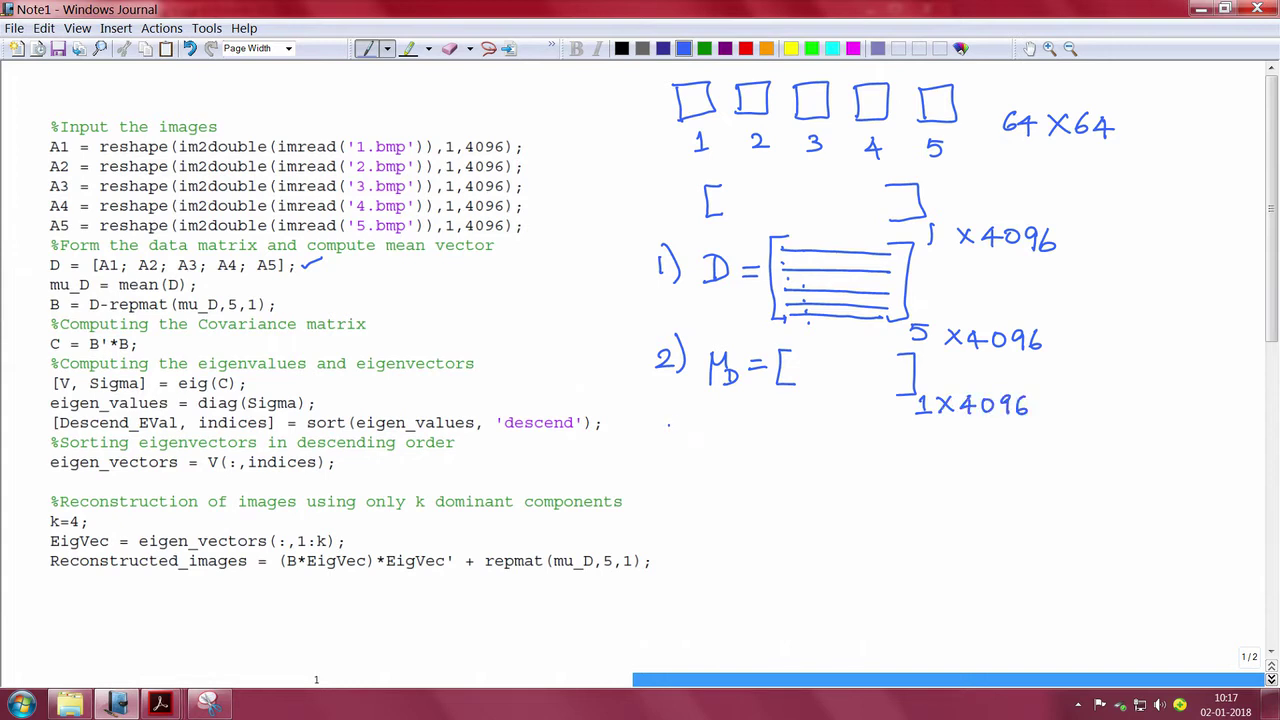
Step: Write step '3) B = D − μD' and tick the code line computing B
mouse_move(666, 424)
left_mouse_down()
mouse_move(679, 433)
mouse_move(664, 447)
mouse_move(683, 452)
left_mouse_up()
left_click_drag(282, 303, 309, 296)
mouse_move(716, 426)
left_mouse_down()
mouse_move(717, 452)
mouse_move(717, 438)
mouse_move(717, 452)
mouse_move(766, 439)
mouse_move(784, 454)
left_mouse_up()
mouse_move(774, 430)
left_mouse_down()
mouse_move(790, 432)
mouse_move(780, 457)
mouse_move(827, 446)
mouse_move(840, 466)
mouse_move(857, 452)
mouse_move(853, 468)
left_mouse_up()
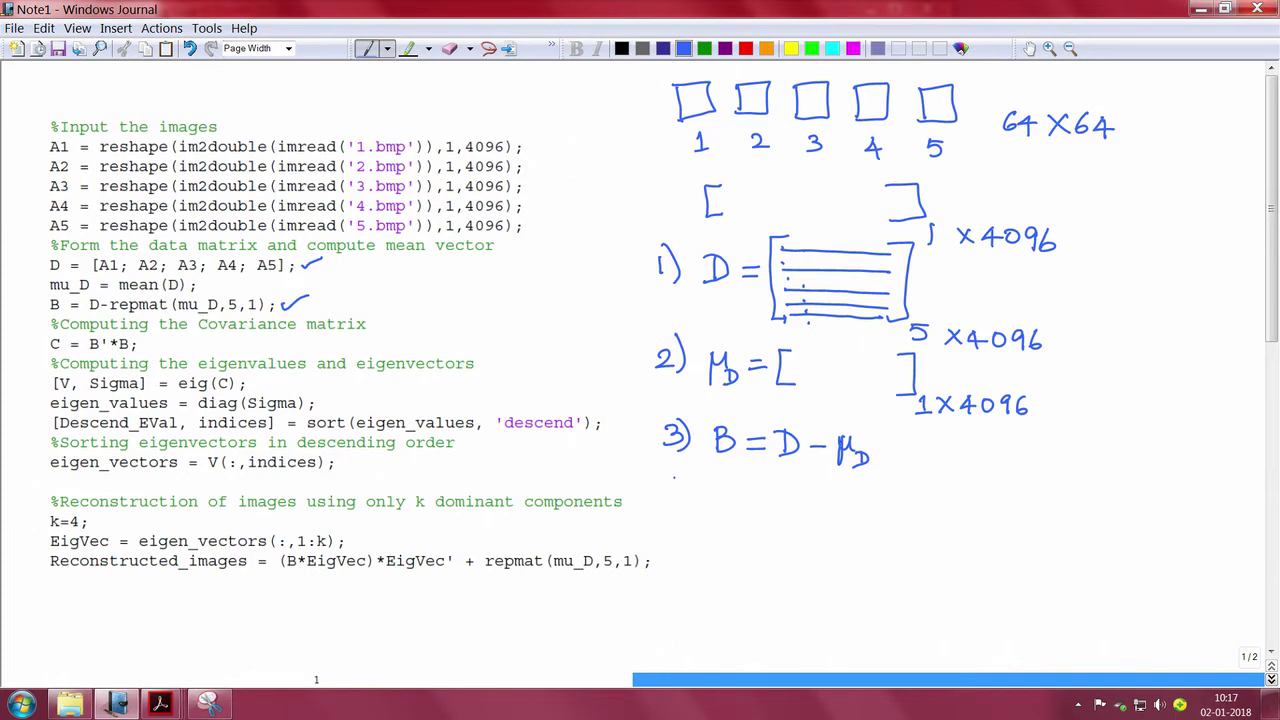
Step: Write step '4) C = BᵀB = (D − μD)ᵀ(D − μD)'
mouse_move(673, 478)
left_mouse_down()
mouse_move(670, 509)
mouse_move(688, 493)
mouse_move(686, 510)
mouse_move(772, 496)
mouse_move(795, 520)
mouse_move(812, 494)
left_mouse_up()
mouse_move(803, 482)
left_mouse_down()
mouse_move(821, 480)
mouse_move(827, 517)
mouse_move(829, 504)
left_mouse_up()
mouse_move(831, 503)
left_mouse_down()
mouse_move(847, 514)
mouse_move(828, 520)
mouse_move(870, 503)
left_mouse_up()
mouse_move(857, 512)
left_mouse_down()
mouse_move(900, 532)
mouse_move(952, 515)
left_mouse_up()
left_click_drag(958, 504, 956, 536)
mouse_move(960, 520)
left_mouse_down()
mouse_move(968, 506)
mouse_move(992, 534)
left_mouse_up()
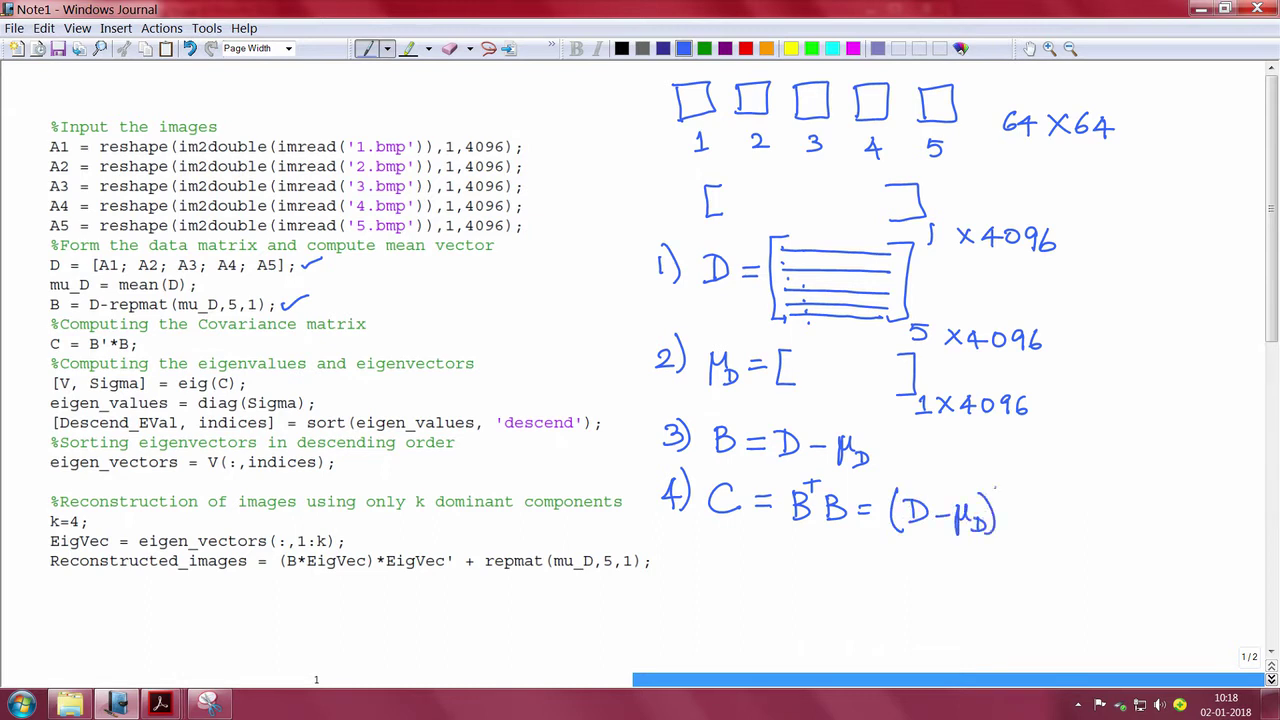
left_click_drag(996, 486, 997, 500)
mouse_move(989, 487)
left_mouse_down()
mouse_move(1004, 486)
mouse_move(1026, 534)
mouse_move(1037, 528)
left_mouse_up()
mouse_move(1034, 506)
left_mouse_down()
mouse_move(1056, 512)
mouse_move(1040, 530)
left_mouse_up()
mouse_move(1062, 520)
left_mouse_down()
mouse_move(1080, 520)
mouse_move(1086, 540)
mouse_move(1102, 508)
mouse_move(1126, 546)
left_mouse_up()
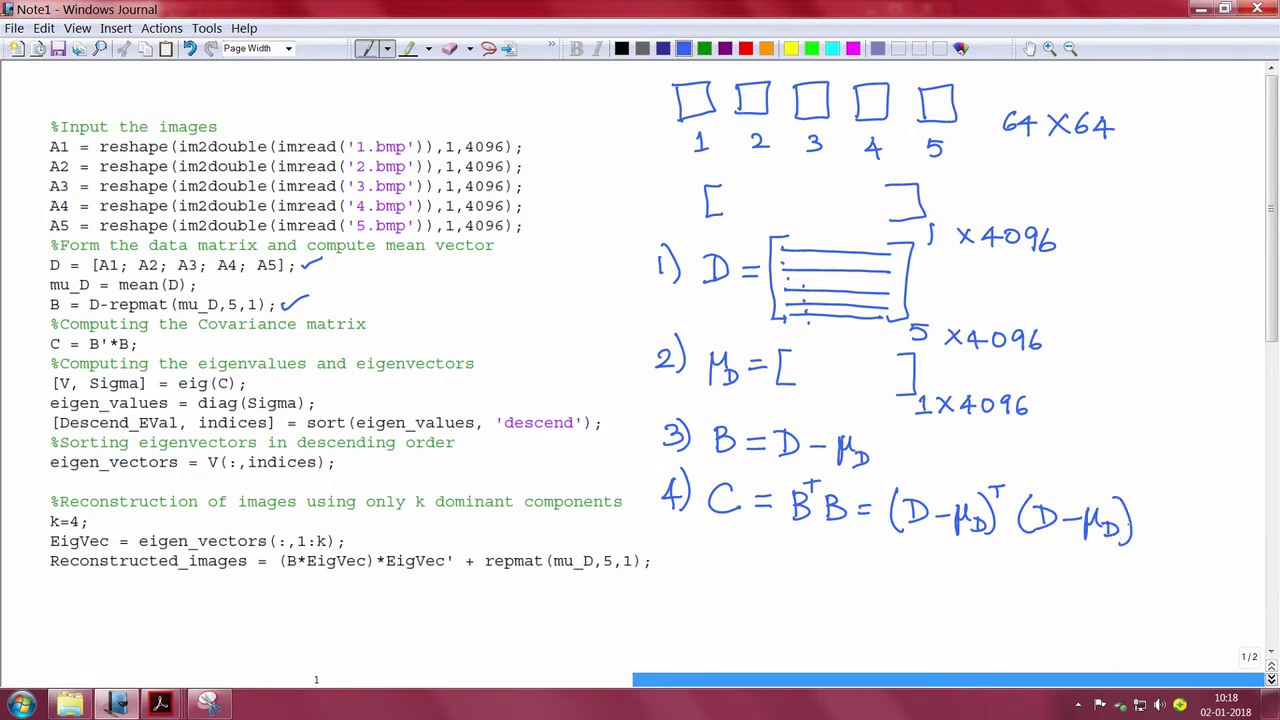
Step: Tick the C = B'*B and eig(C) code lines, and write '5)'
left_click_drag(146, 342, 165, 337)
left_click_drag(256, 383, 279, 377)
left_click_drag(660, 550, 665, 571)
left_click_drag(661, 552, 675, 582)
Step: Draw 'V = [ | | | … ]' as an eigenvector-column matrix labelled 4096×4096
mouse_move(701, 554)
left_mouse_down()
mouse_move(708, 574)
mouse_move(721, 554)
mouse_move(740, 560)
left_mouse_up()
mouse_move(729, 569)
left_mouse_down()
mouse_move(743, 569)
mouse_move(756, 632)
mouse_move(780, 636)
left_mouse_up()
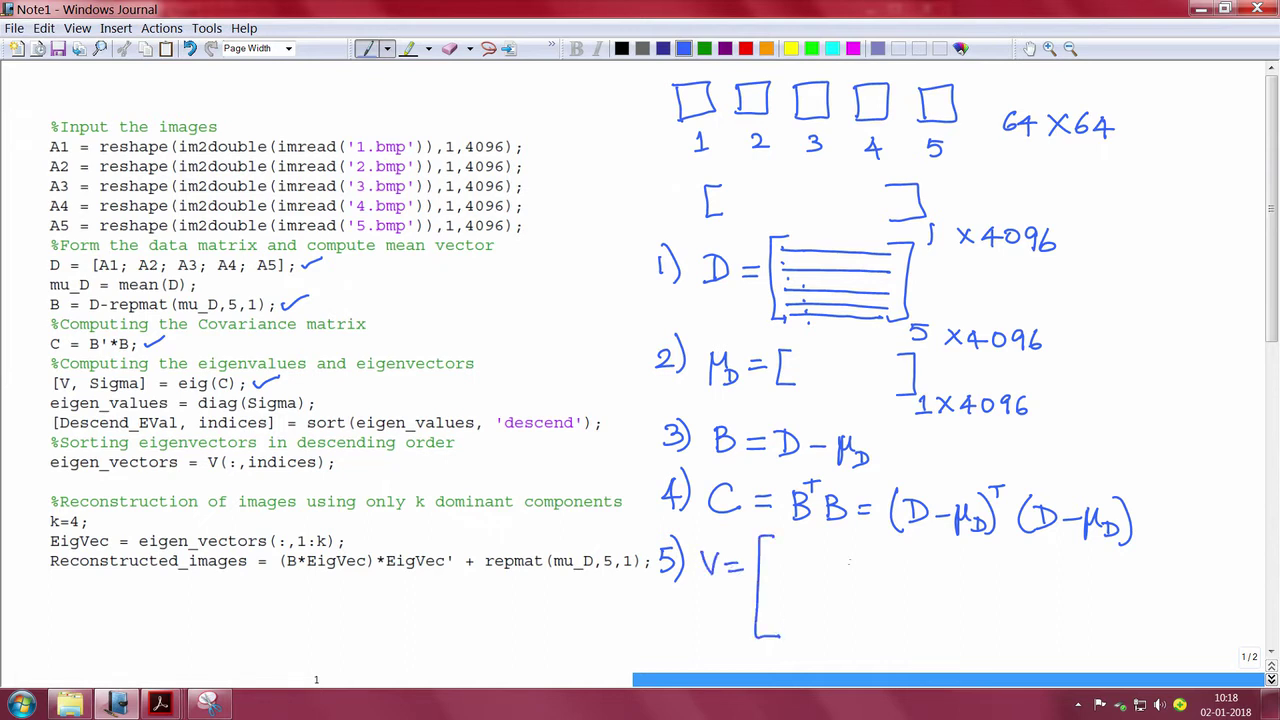
mouse_move(849, 546)
left_mouse_down()
mouse_move(880, 628)
mouse_move(856, 640)
mouse_move(862, 670)
left_mouse_up()
mouse_move(878, 655)
left_mouse_down()
mouse_move(872, 666)
mouse_move(879, 656)
mouse_move(919, 669)
left_mouse_up()
mouse_move(919, 657)
left_mouse_down()
mouse_move(911, 669)
mouse_move(935, 667)
left_mouse_up()
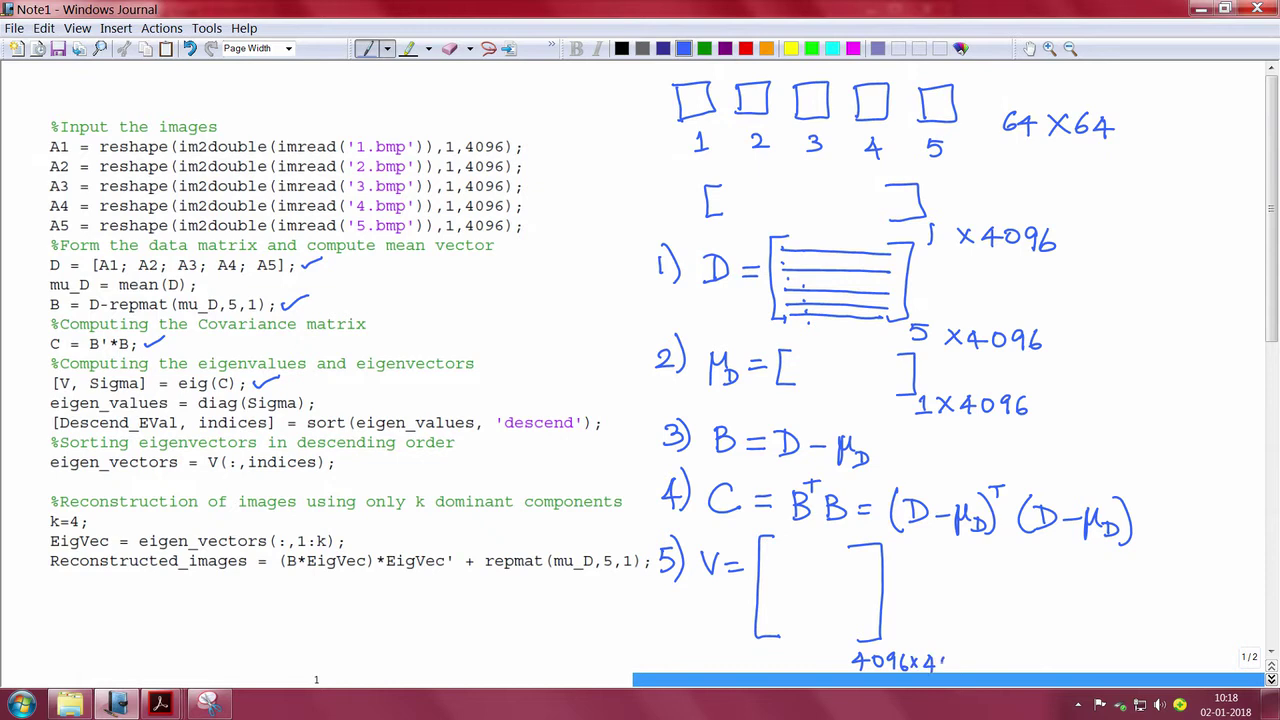
left_click_drag(952, 658, 970, 664)
left_click_drag(771, 547, 763, 632)
left_click_drag(787, 552, 784, 622)
left_click_drag(807, 550, 804, 636)
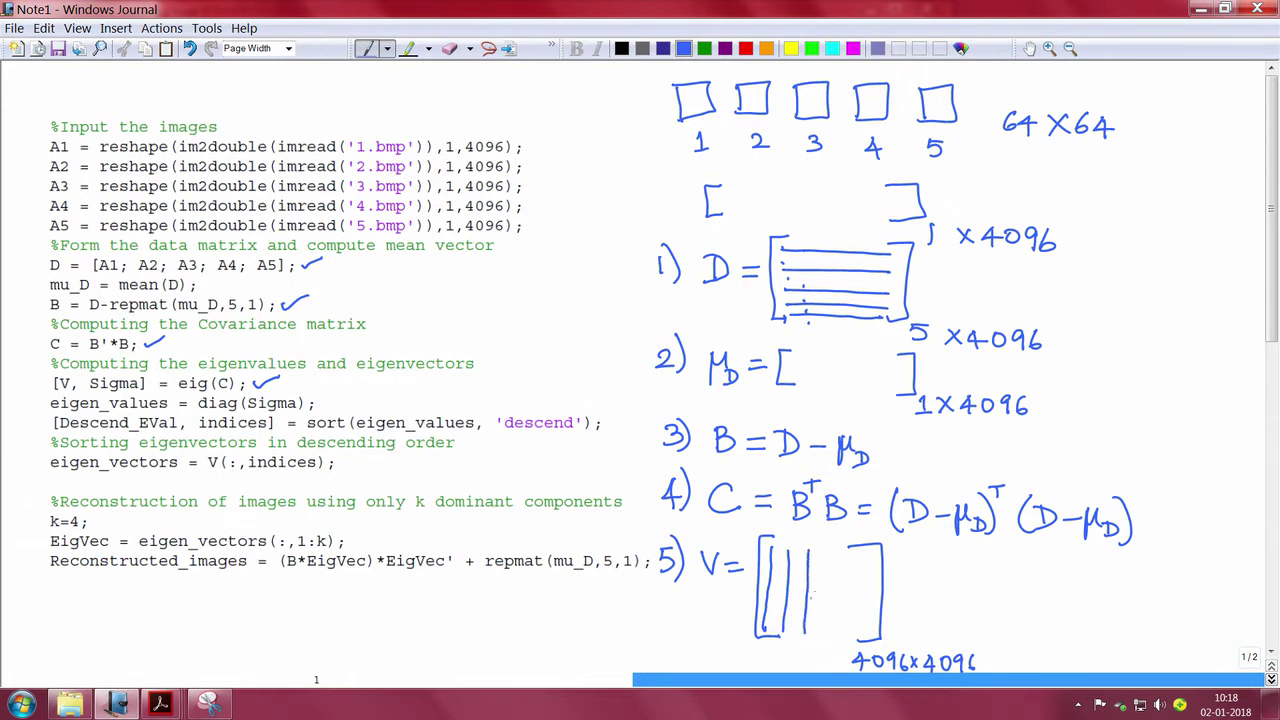
left_click_drag(829, 552, 823, 636)
left_click_drag(868, 552, 859, 640)
Step: Write Λ beside V as a diagonal matrix of λ1 through λ4096
mouse_move(927, 587)
left_mouse_down()
mouse_move(988, 585)
mouse_move(1023, 550)
mouse_move(1008, 548)
mouse_move(1030, 660)
left_mouse_up()
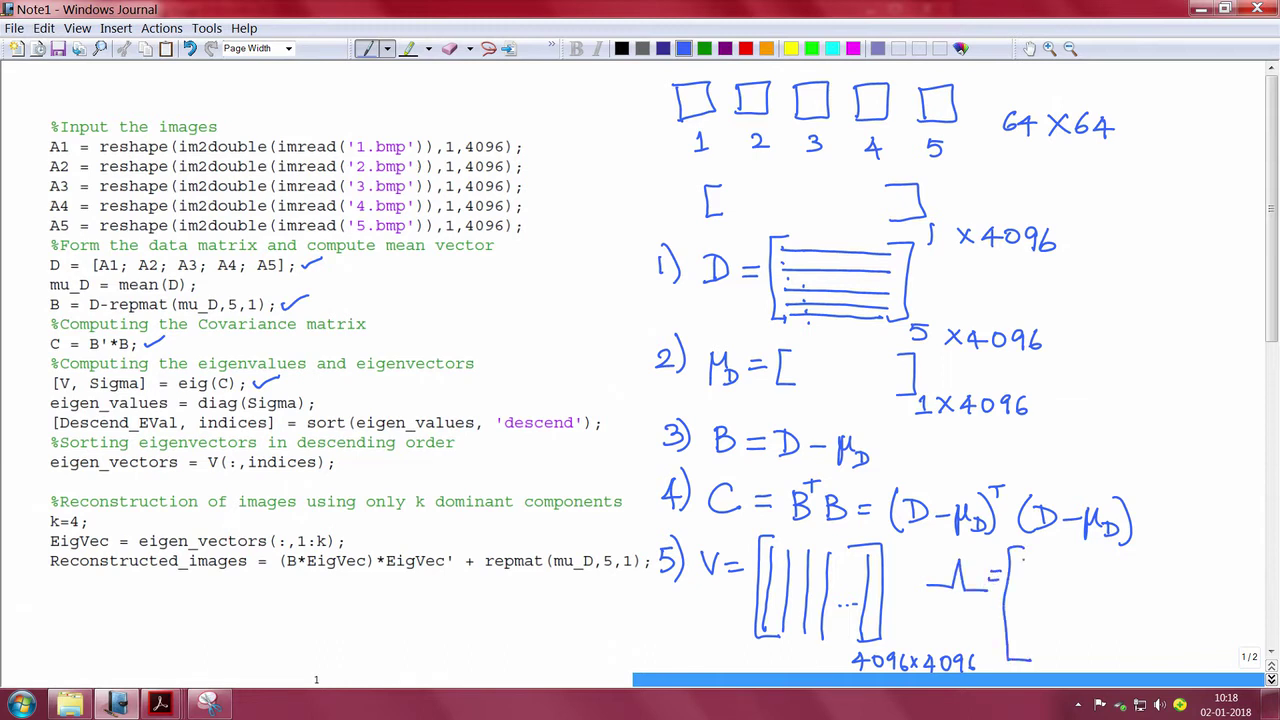
mouse_move(1022, 558)
left_mouse_down()
mouse_move(1042, 578)
mouse_move(1027, 583)
left_mouse_up()
mouse_move(1124, 626)
left_mouse_down()
mouse_move(1144, 648)
mouse_move(1128, 652)
mouse_move(1189, 650)
mouse_move(1186, 662)
left_mouse_up()
left_click_drag(1199, 644, 1197, 652)
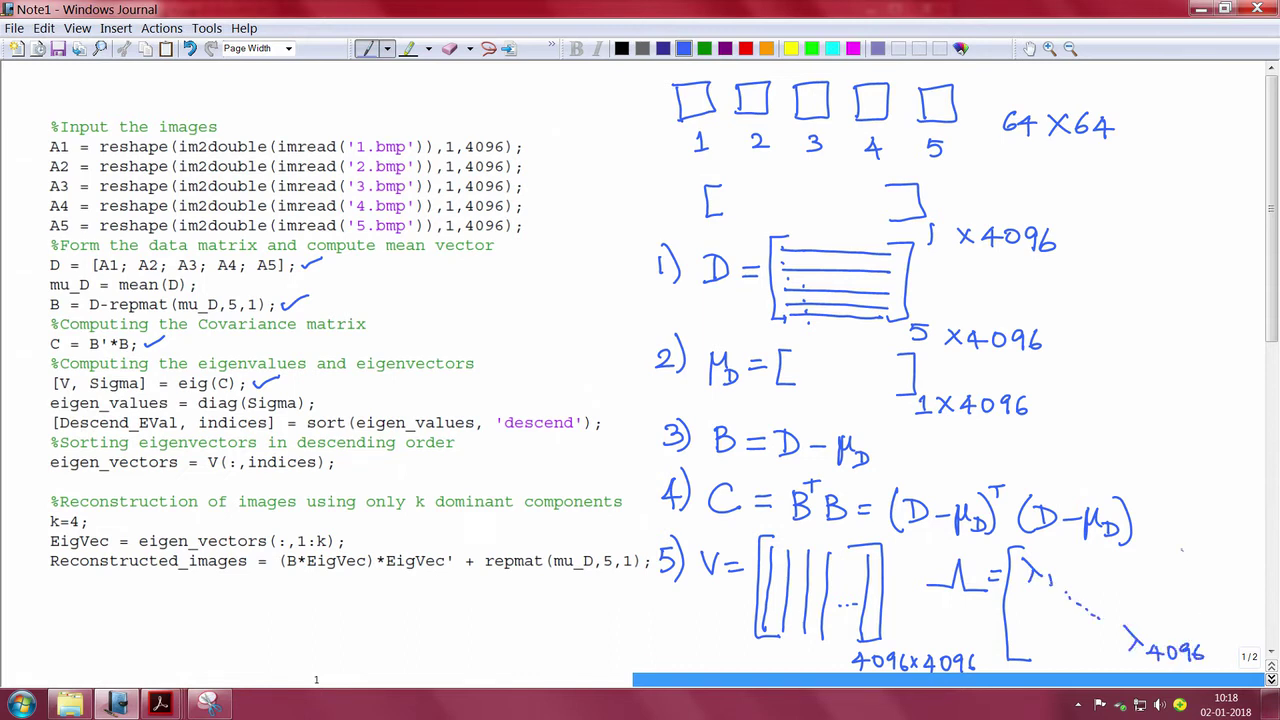
mouse_move(1174, 552)
left_mouse_down()
mouse_move(1209, 549)
mouse_move(1216, 658)
mouse_move(1202, 667)
left_mouse_up()
Step: Mark the eigen_values = diag(Sigma), sort, and eigenvector sorting code lines
left_click_drag(318, 404, 353, 392)
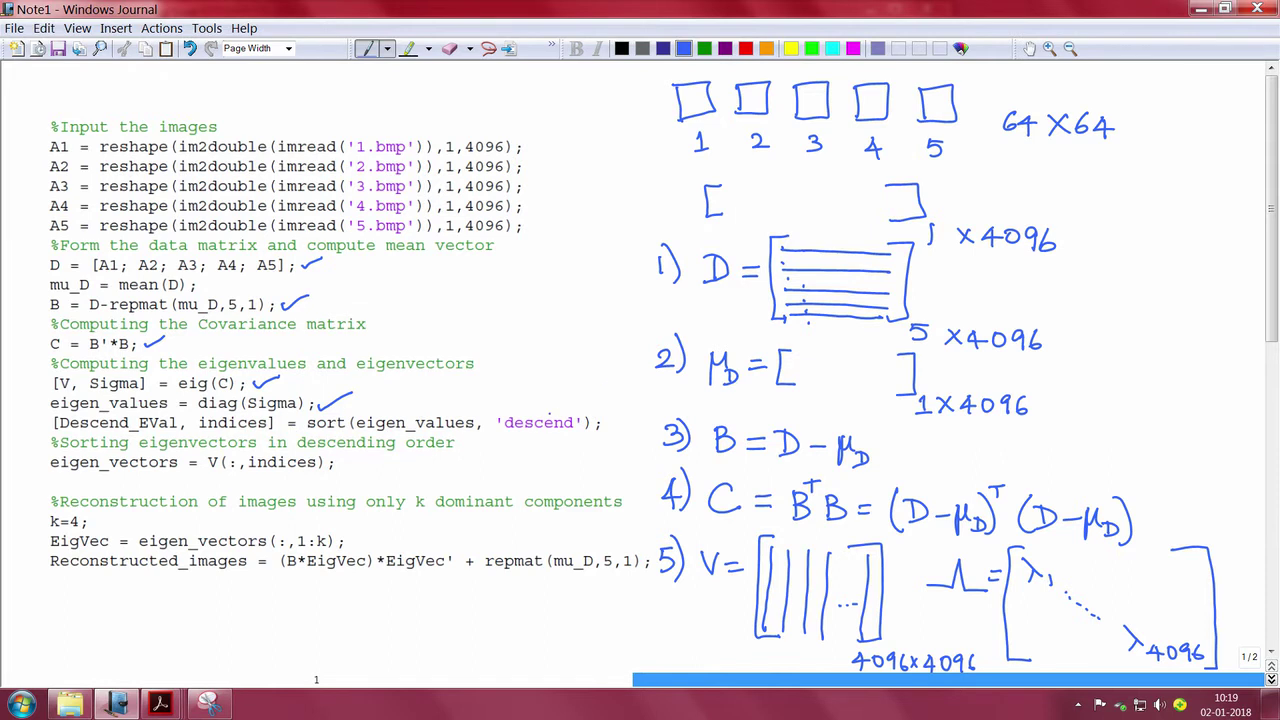
left_click_drag(604, 425, 631, 426)
left_click_drag(334, 464, 358, 463)
Step: On page 2, underline the left plot's axes and mark its zero and large eigenvalues
left_click(812, 688)
left_click_drag(111, 427, 467, 425)
left_click_drag(248, 412, 301, 410)
left_click_drag(72, 285, 73, 206)
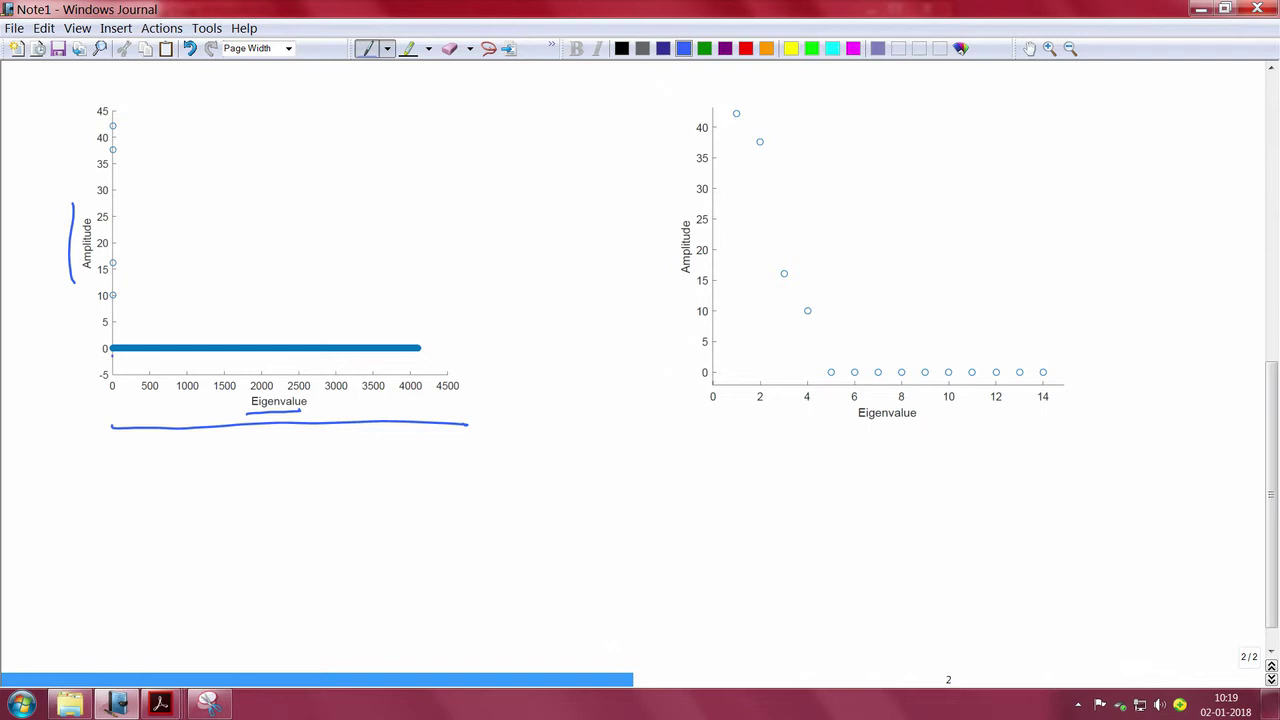
mouse_move(107, 354)
left_mouse_down()
mouse_move(367, 360)
mouse_move(424, 355)
mouse_move(425, 337)
mouse_move(286, 318)
mouse_move(104, 356)
left_mouse_up()
mouse_move(118, 302)
left_mouse_down()
mouse_move(120, 105)
mouse_move(96, 113)
mouse_move(89, 178)
mouse_move(86, 275)
mouse_move(118, 301)
left_mouse_up()
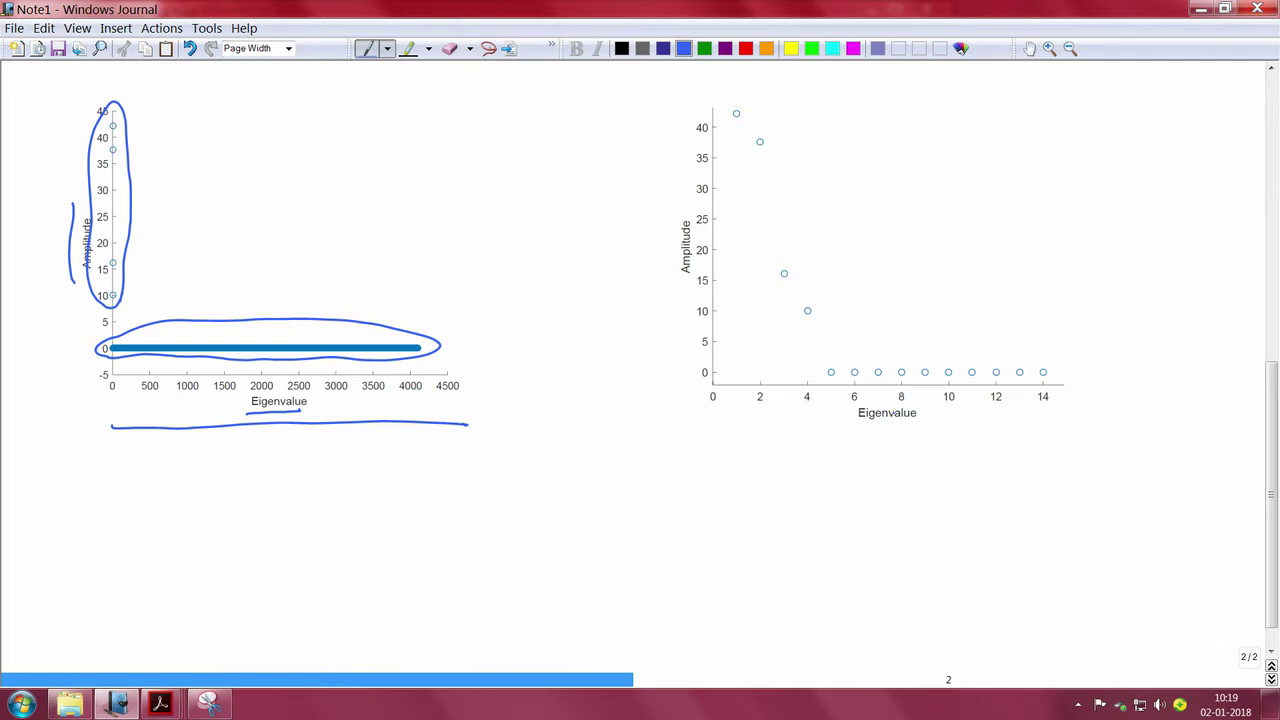
Step: Tick the four dominant points on the right plot and write '4 eigenvalues' beneath it
left_click_drag(745, 107, 763, 93)
left_click_drag(770, 140, 800, 119)
left_click_drag(790, 273, 813, 252)
left_click_drag(814, 307, 840, 288)
mouse_move(792, 489)
left_mouse_down()
mouse_move(789, 526)
mouse_move(836, 506)
mouse_move(874, 516)
mouse_move(866, 546)
mouse_move(886, 506)
mouse_move(890, 522)
left_mouse_up()
mouse_move(894, 522)
left_mouse_down()
mouse_move(934, 504)
mouse_move(942, 522)
mouse_move(956, 488)
mouse_move(995, 521)
left_mouse_up()
left_click_drag(1005, 503, 997, 522)
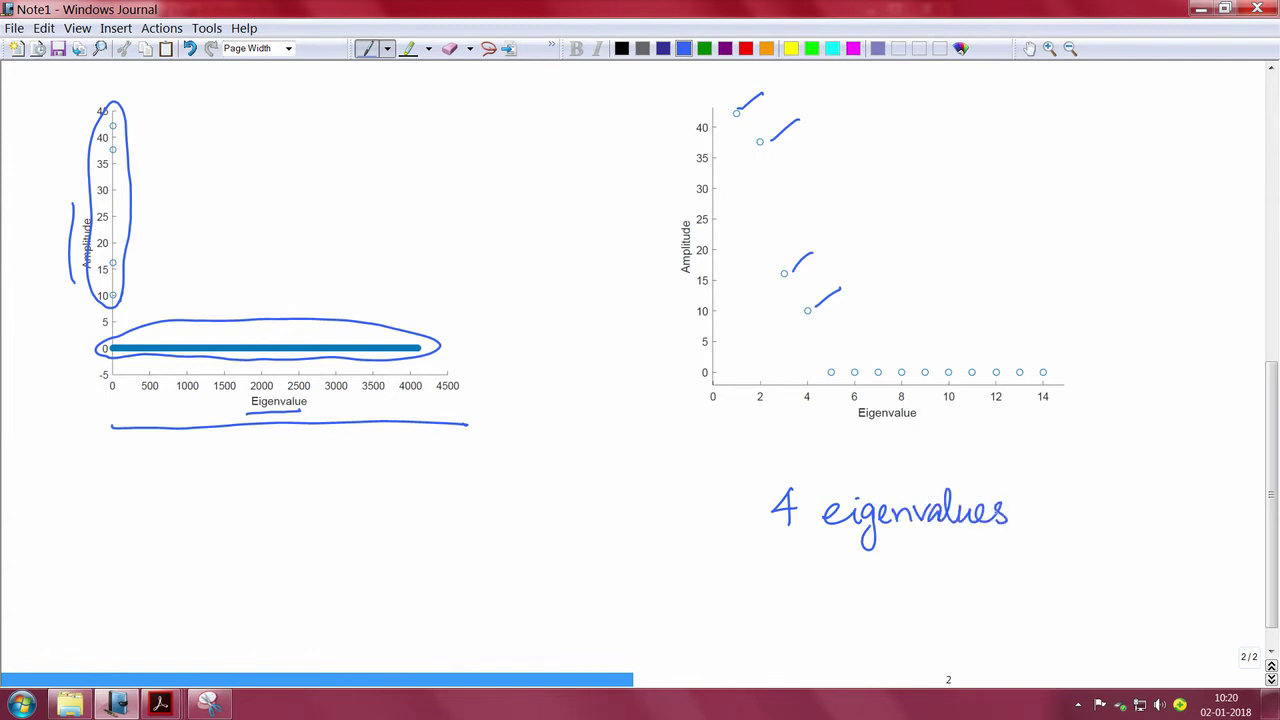
Step: Back on page 1, tick the k=4 line and underline 'k dominant components'
left_click(598, 681)
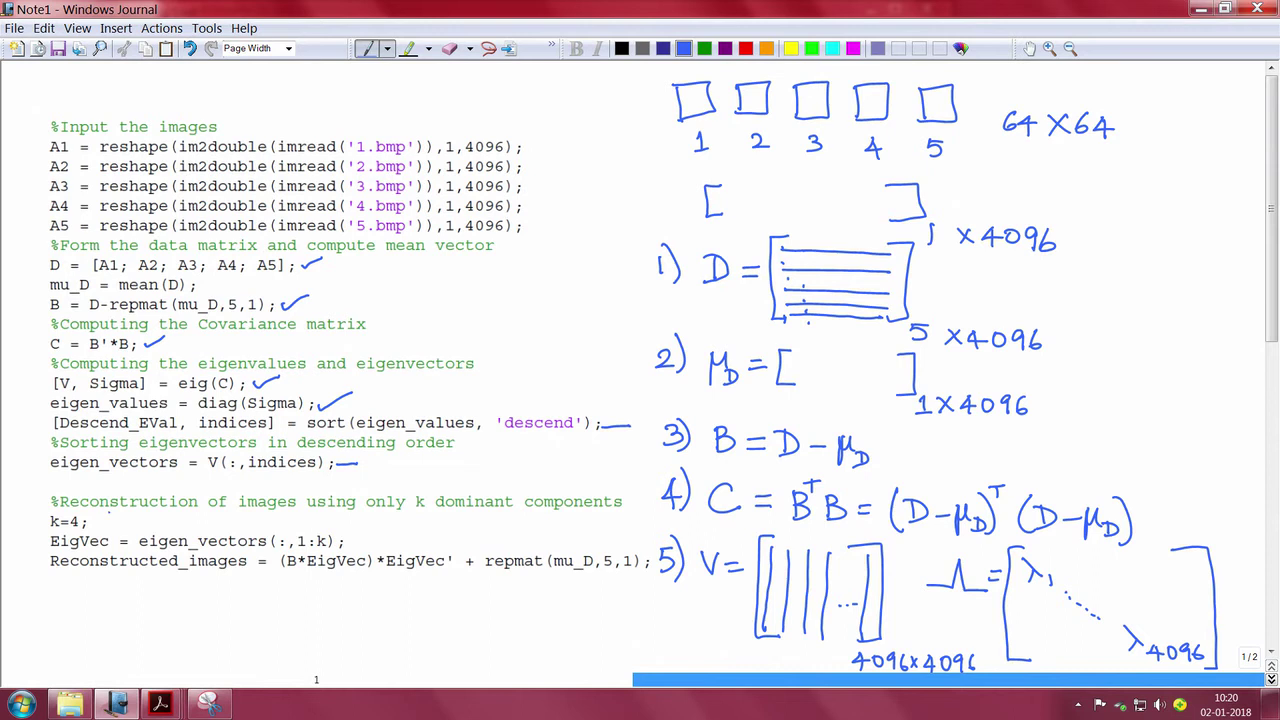
left_click_drag(93, 521, 120, 504)
left_click_drag(409, 516, 612, 511)
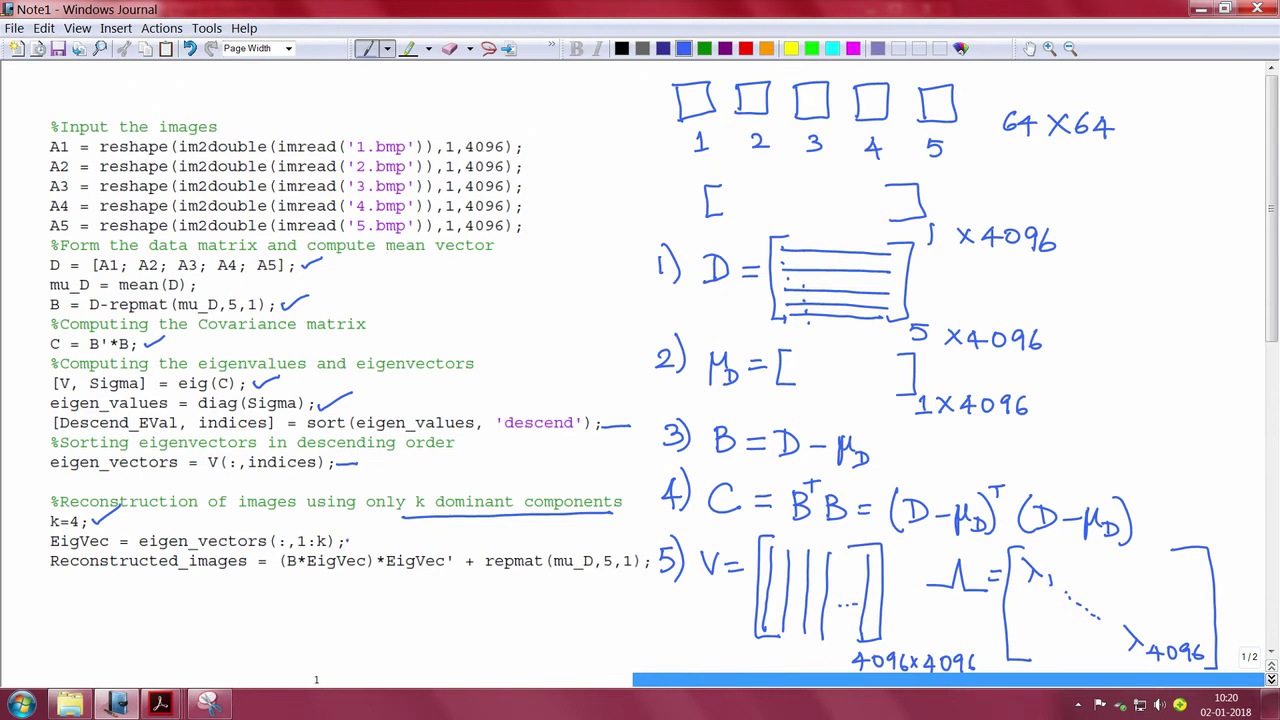
Step: Tick the EigVec line, underline the reconstruction formula, and display the five original faces in MATLAB
left_click_drag(346, 540, 383, 526)
left_click_drag(284, 582, 642, 578)
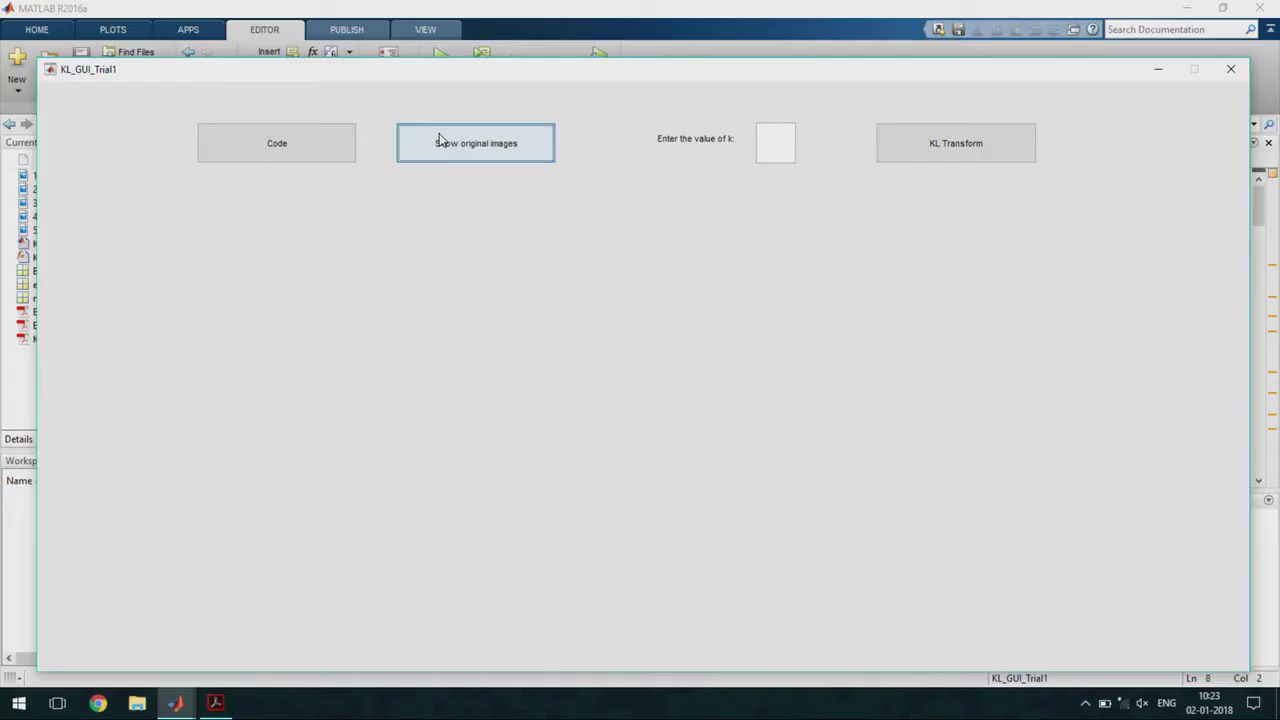
left_click(437, 137)
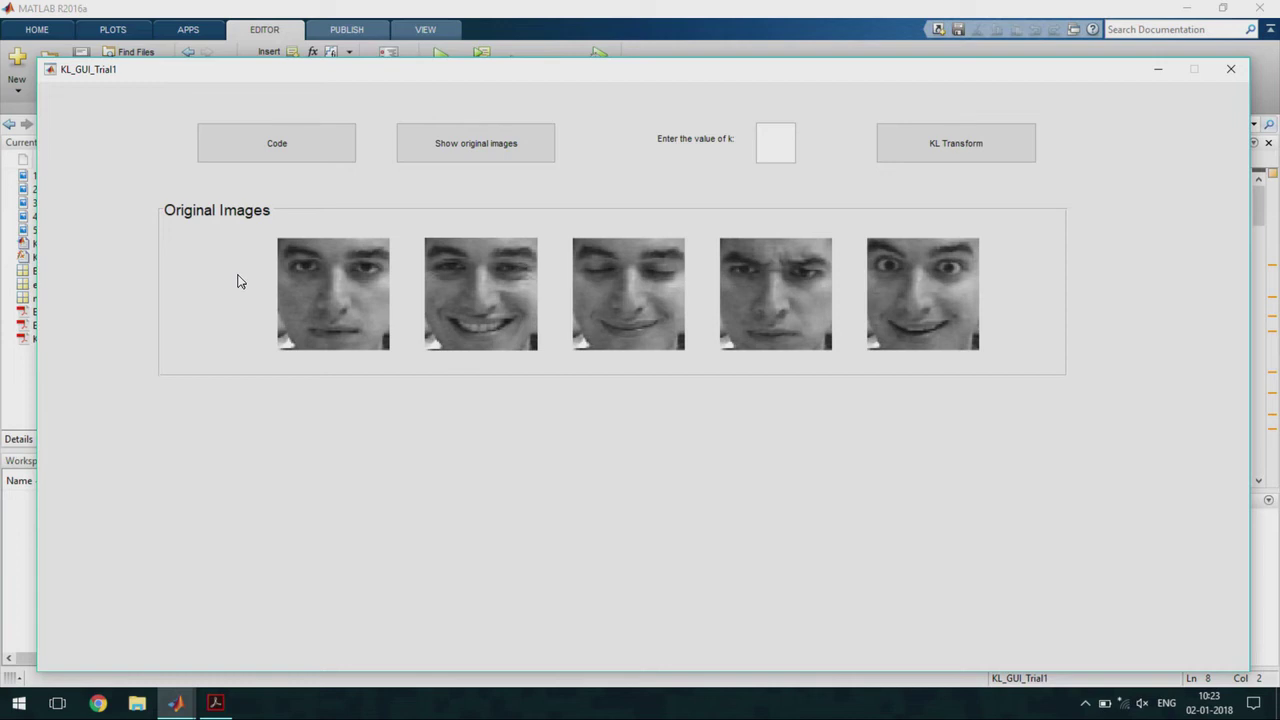
Step: Enter k = 1 in the KL GUI and run KL Transform
left_click(783, 143)
type("1")
left_click(952, 148)
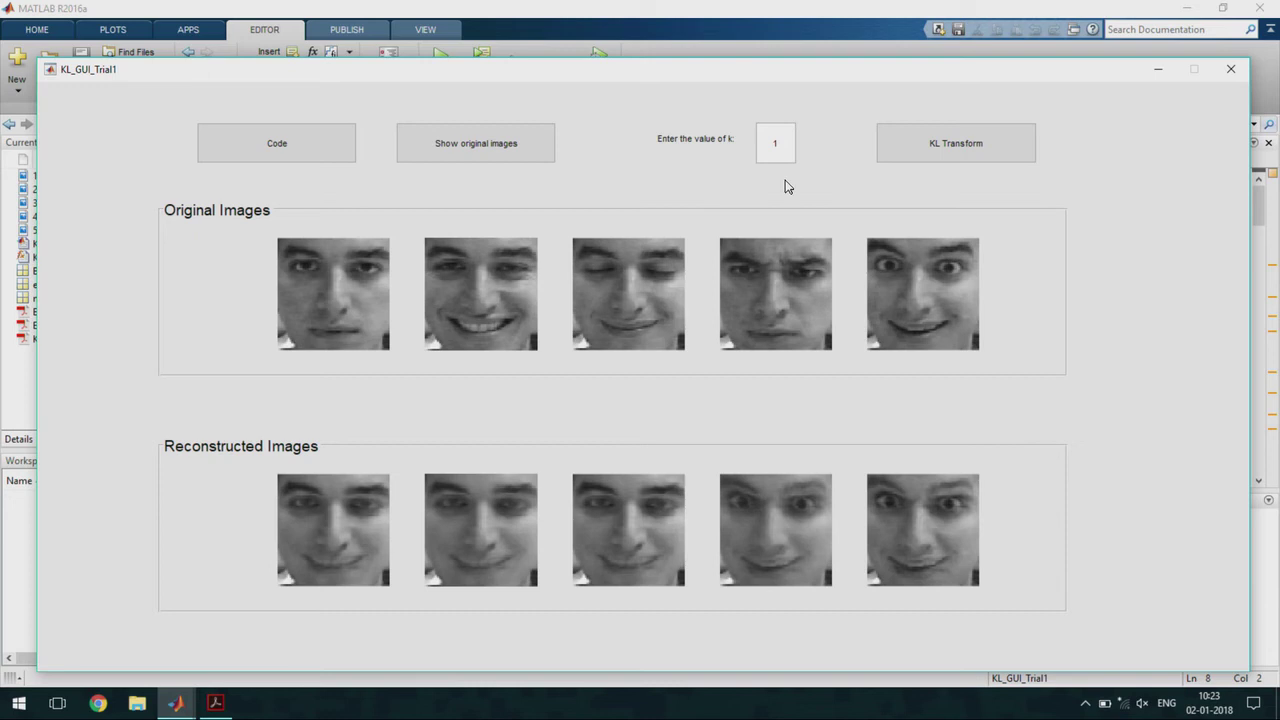
Step: Change k to 2 and rerun KL Transform
left_click(783, 146)
key("BackSpace")
type("2")
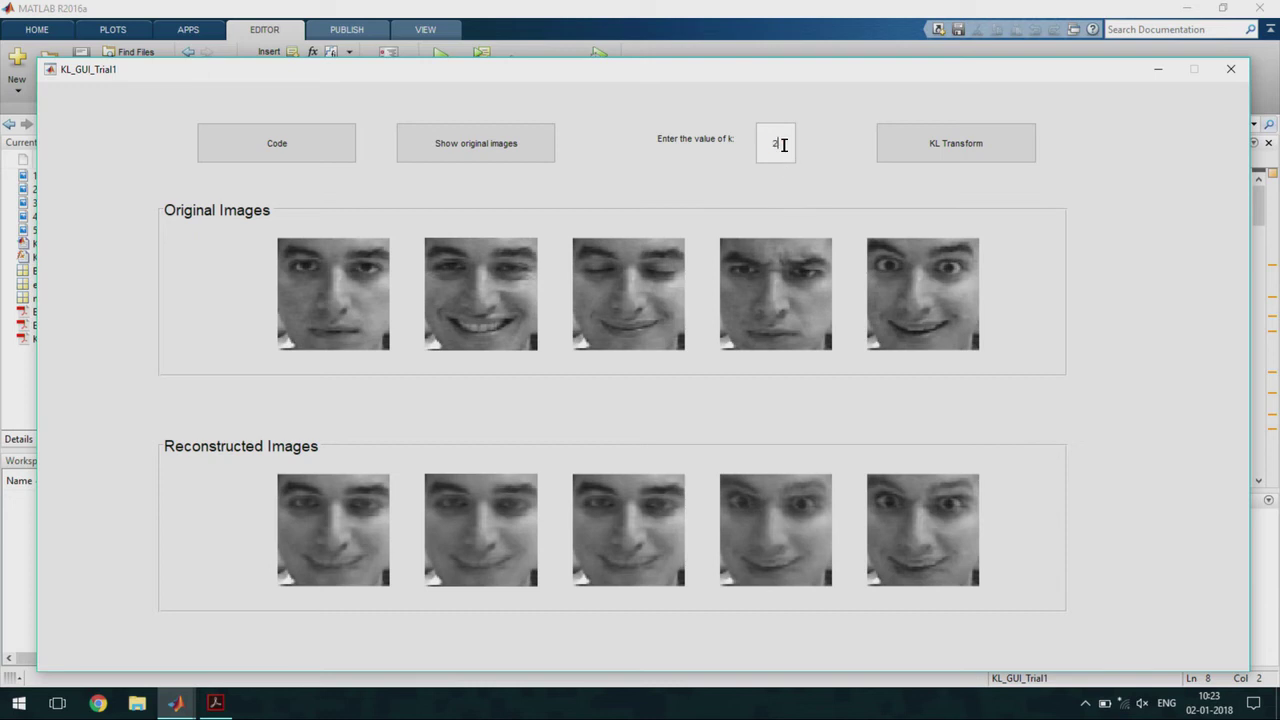
left_click(956, 152)
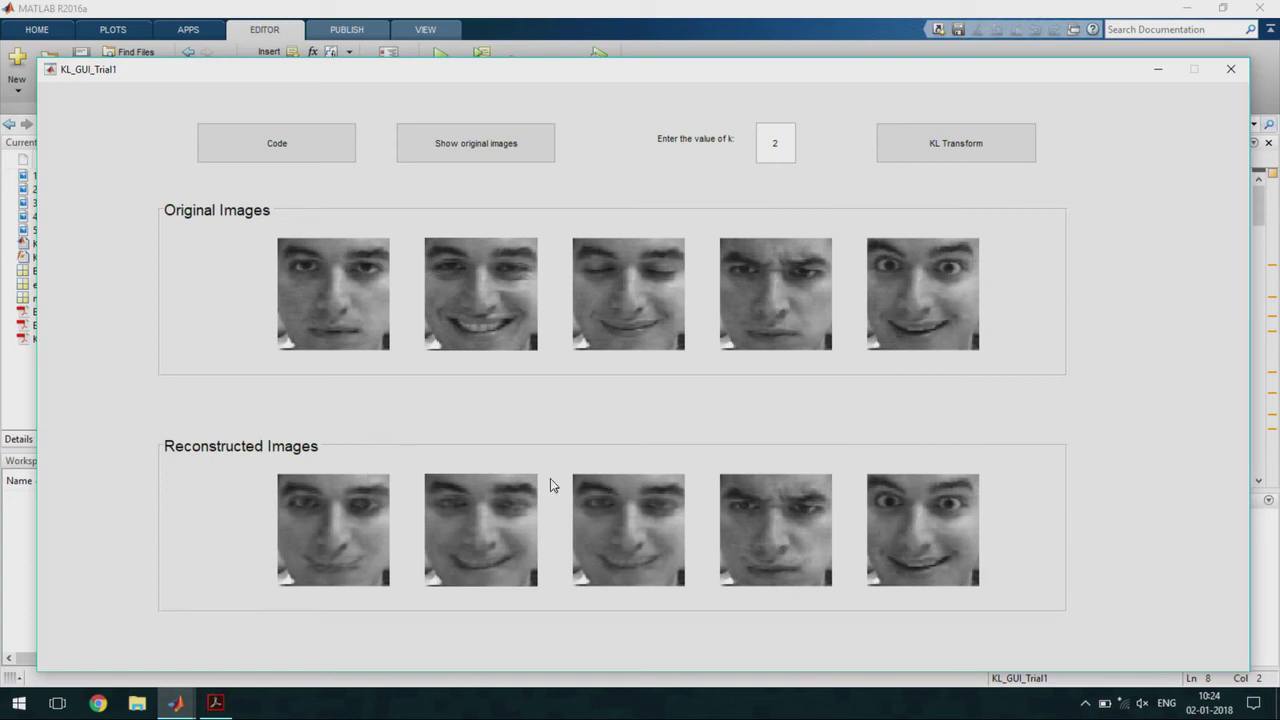
Step: Change k to 3 and rerun KL Transform
left_click(785, 137)
key("BackSpace")
type("3")
left_click(922, 160)
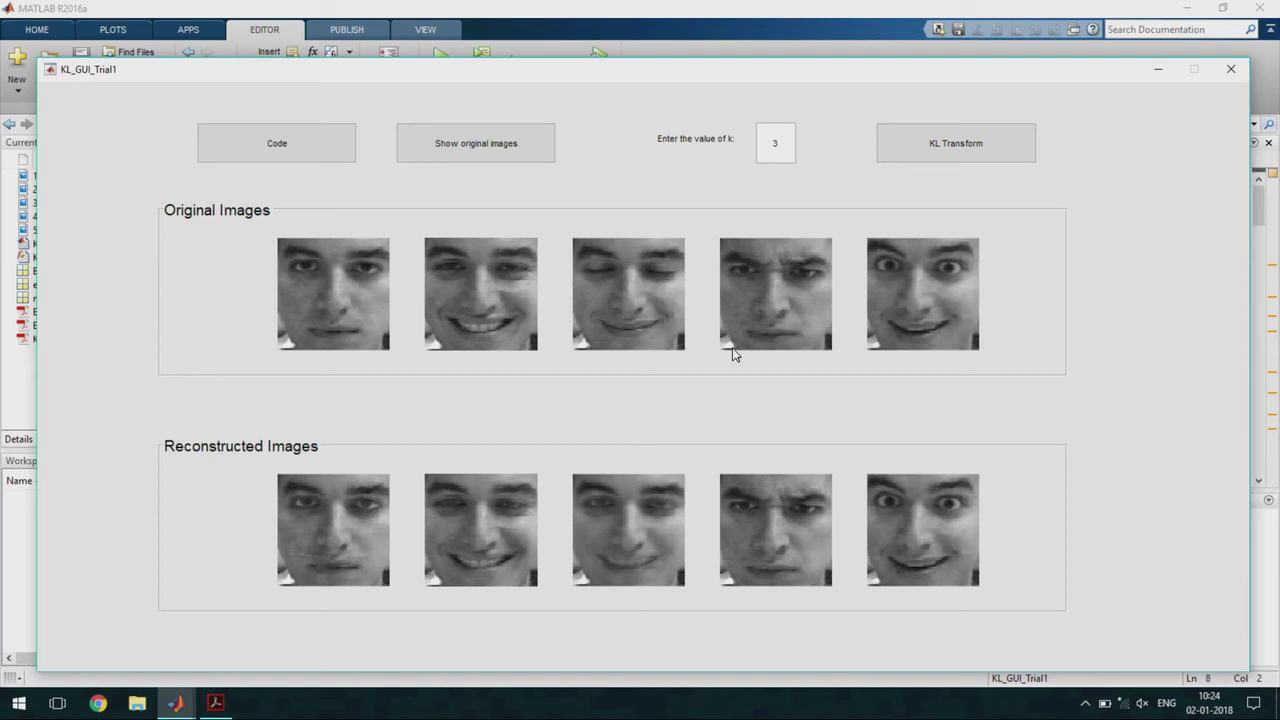
Step: Replace k with 4 and rerun KL Transform to reproduce the originals
left_click(790, 147)
key("BackSpace")
type("4")
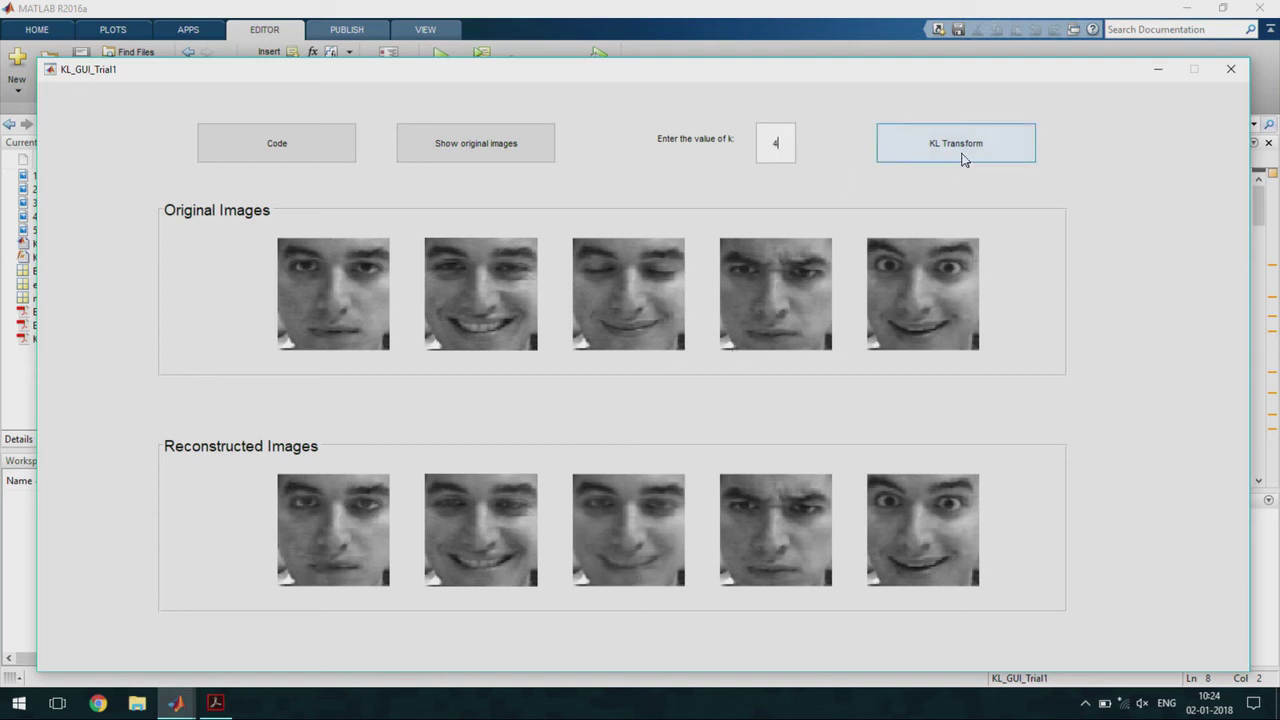
left_click(963, 160)
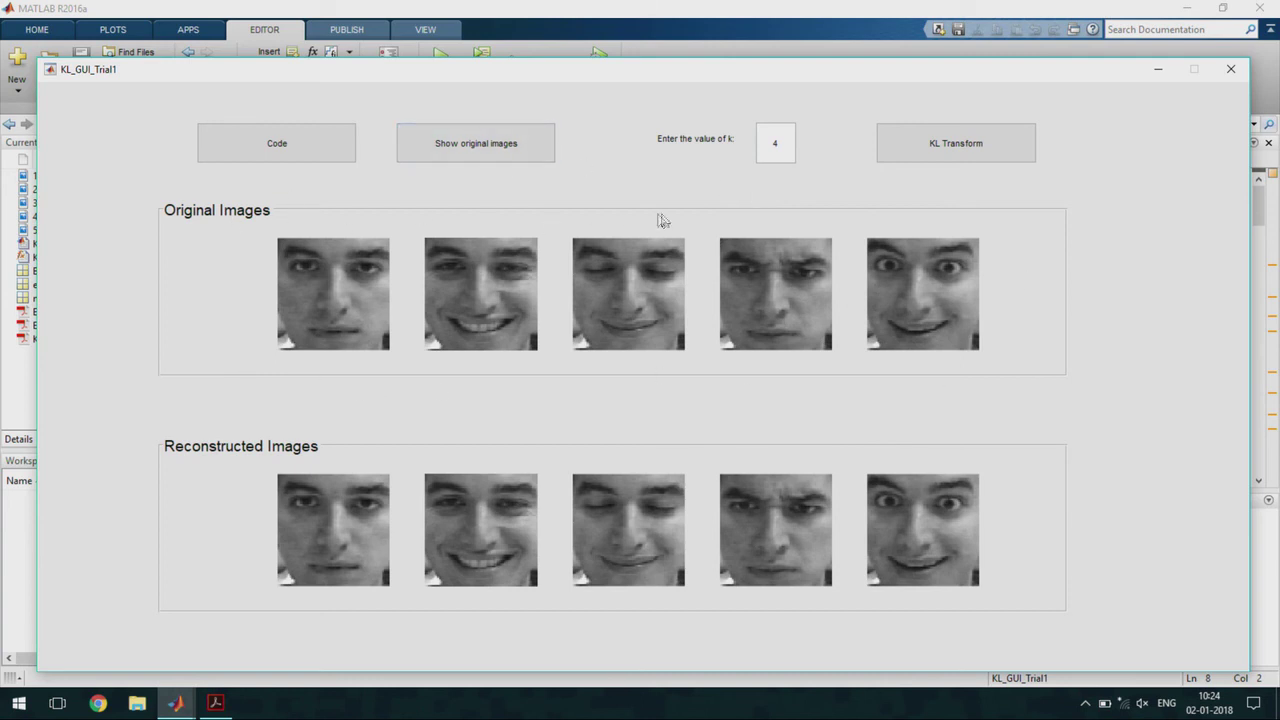
Step: Change k from 4 to 40 in KL_GUI_Trial1 and run the KL Transform reconstruction
left_click(783, 140)
key("BackSpace")
type("40")
left_click(907, 155)
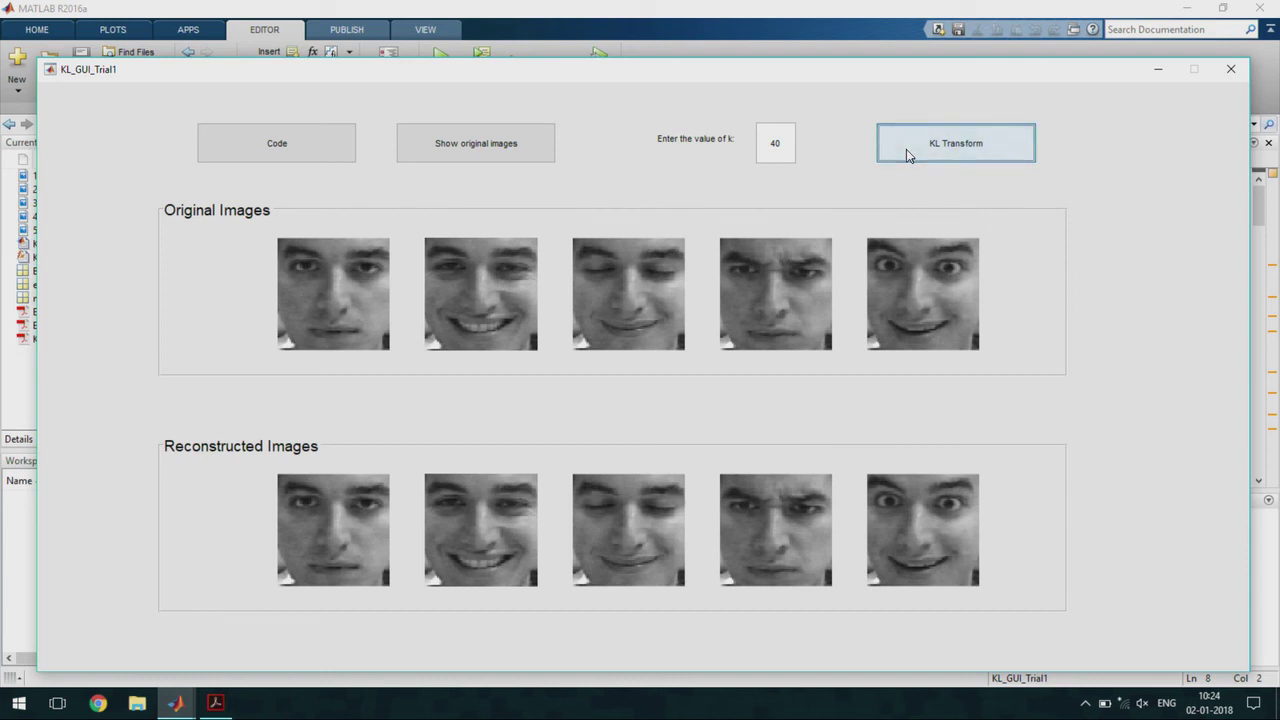